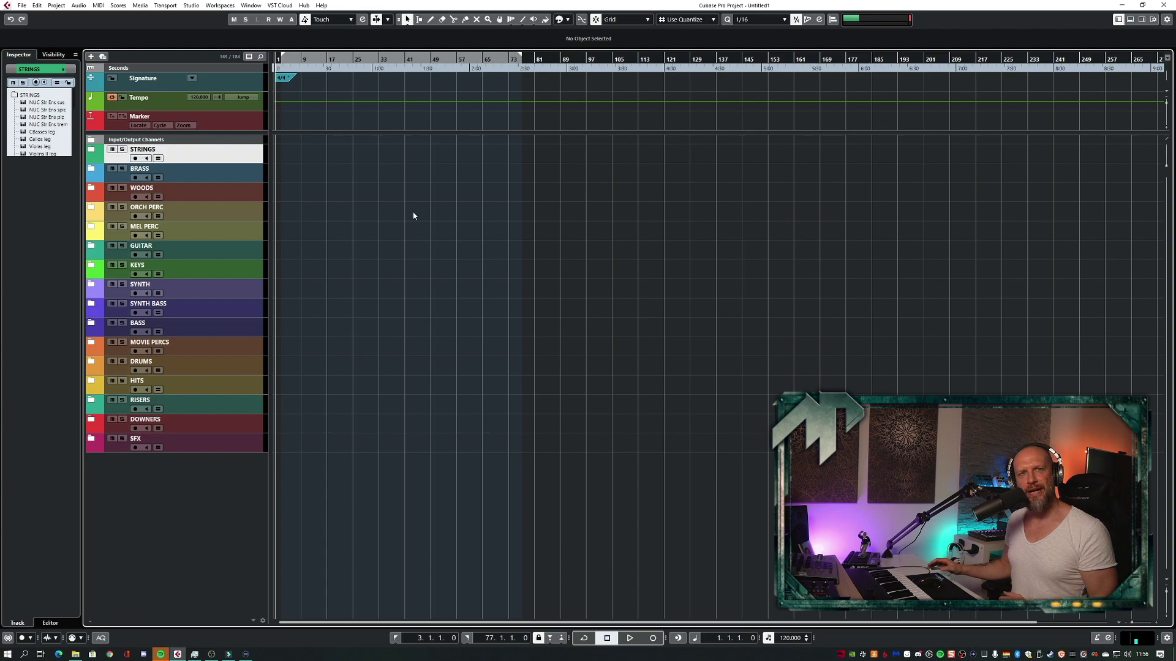
Expand the STRINGS folder and select its NUC Str Ens sus track, dismissing the context menu.
{"action": "left_click", "coordinate": [91, 149]}
{"action": "left_click", "coordinate": [238, 177]}
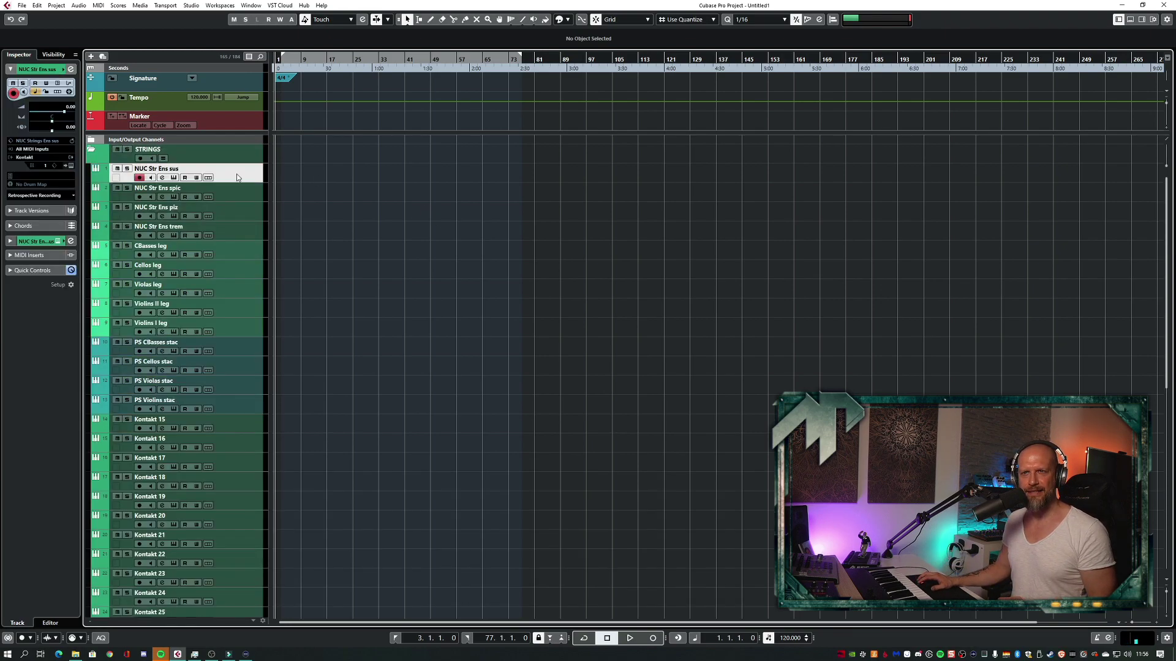
{"action": "right_click", "coordinate": [237, 178]}
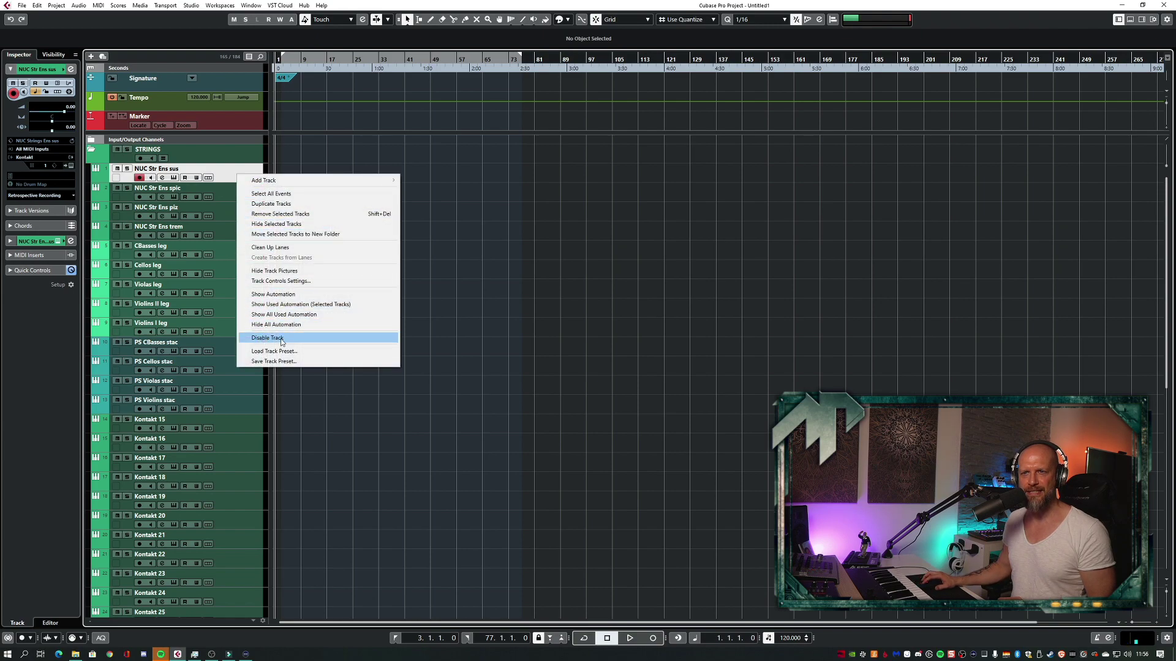
{"action": "left_click", "coordinate": [677, 259]}
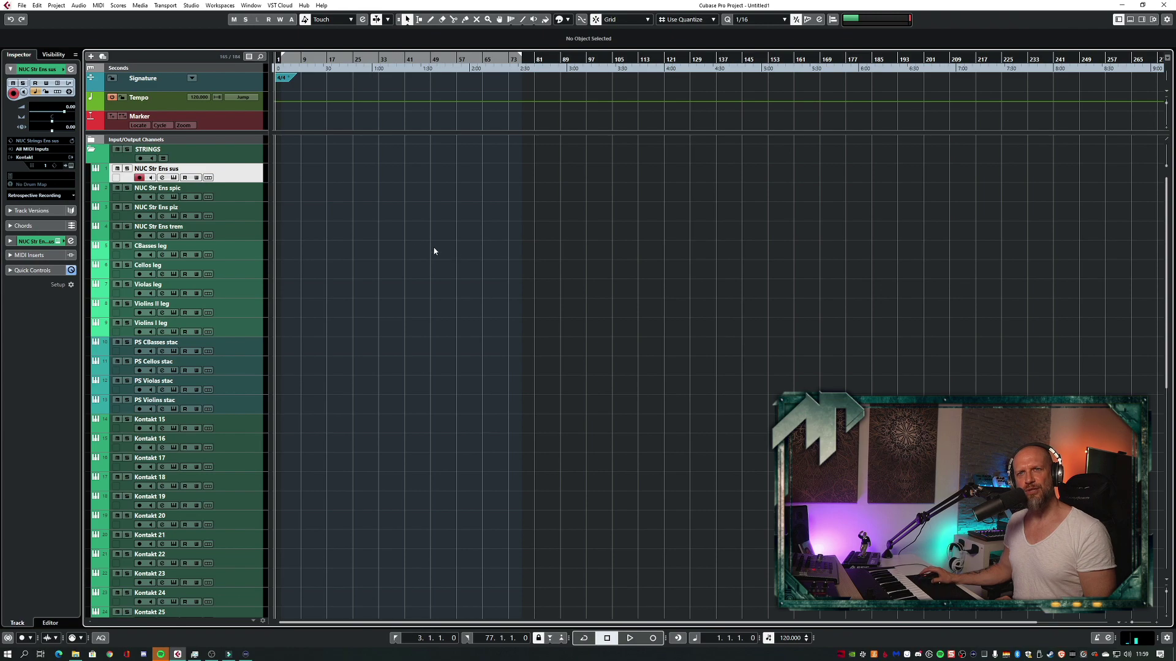
{"action": "left_click", "coordinate": [36, 5]}
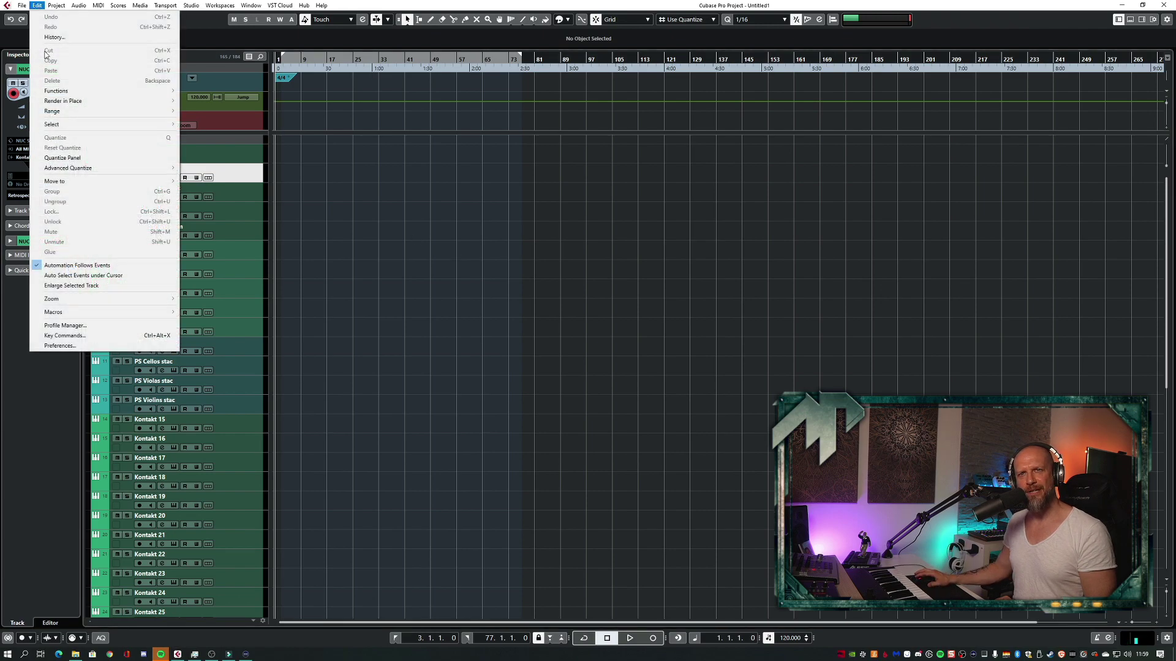
{"action": "left_click", "coordinate": [62, 334]}
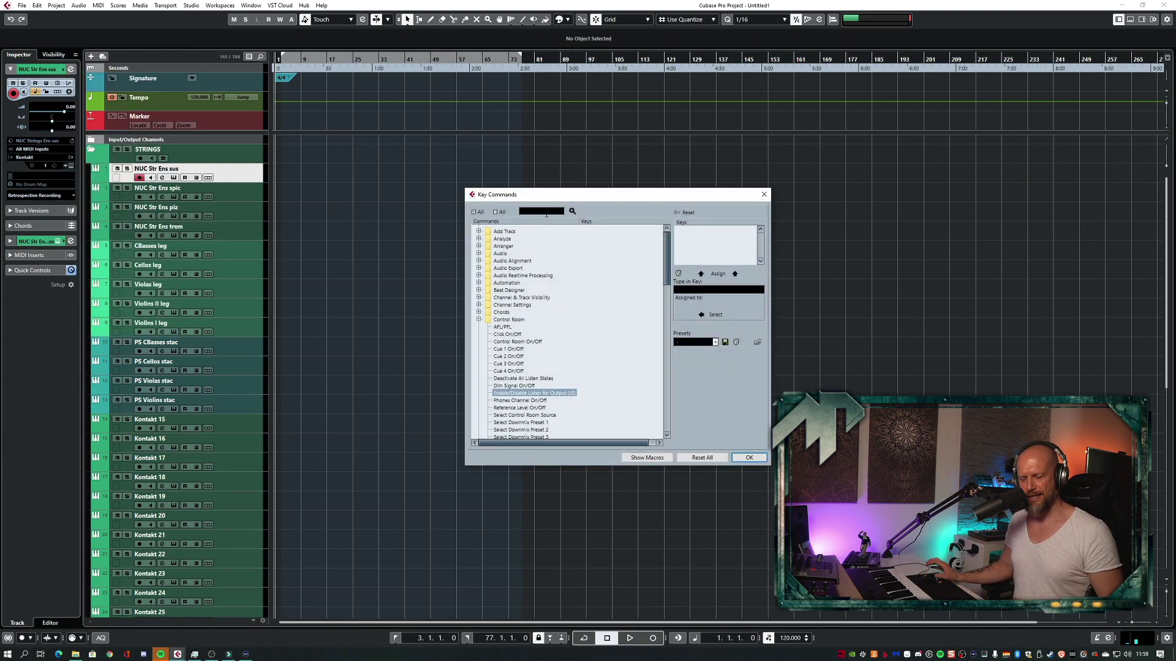
{"action": "type", "text": "d"}
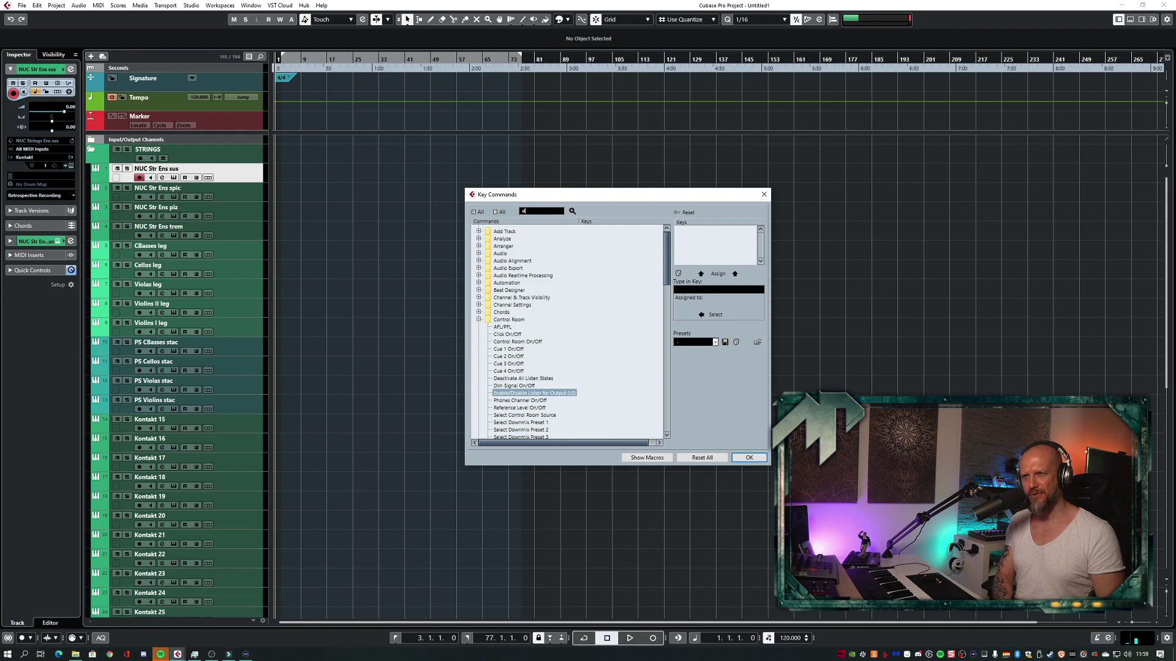
{"action": "type", "text": "isable"}
{"action": "key", "text": "Return"}
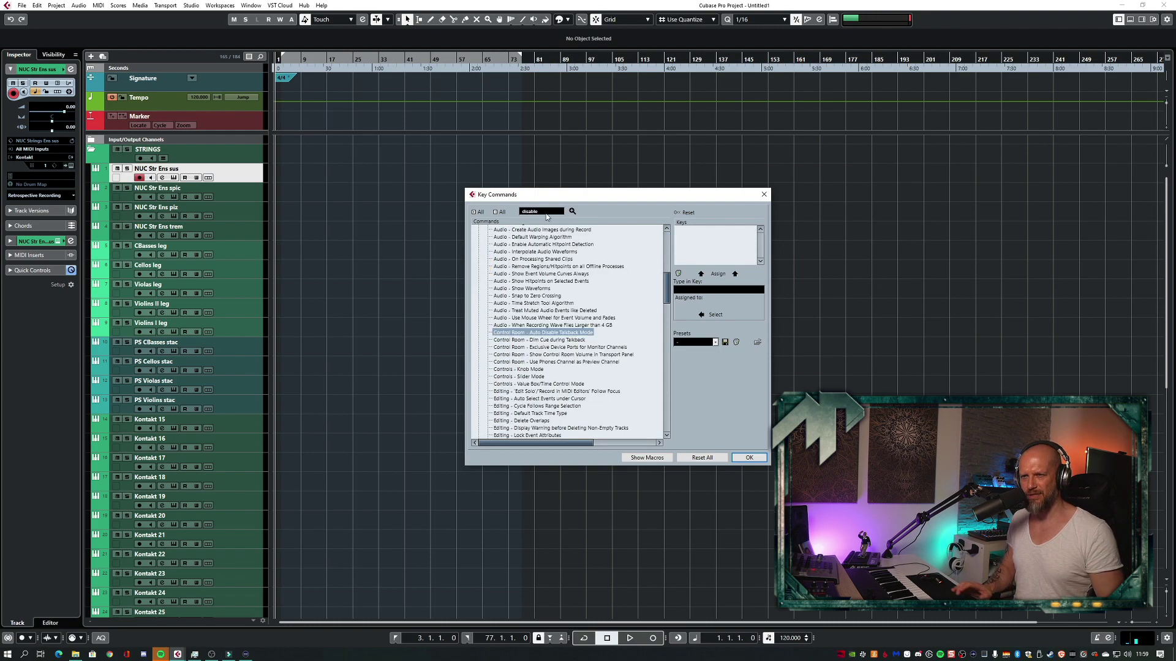
{"action": "left_click", "coordinate": [572, 212]}
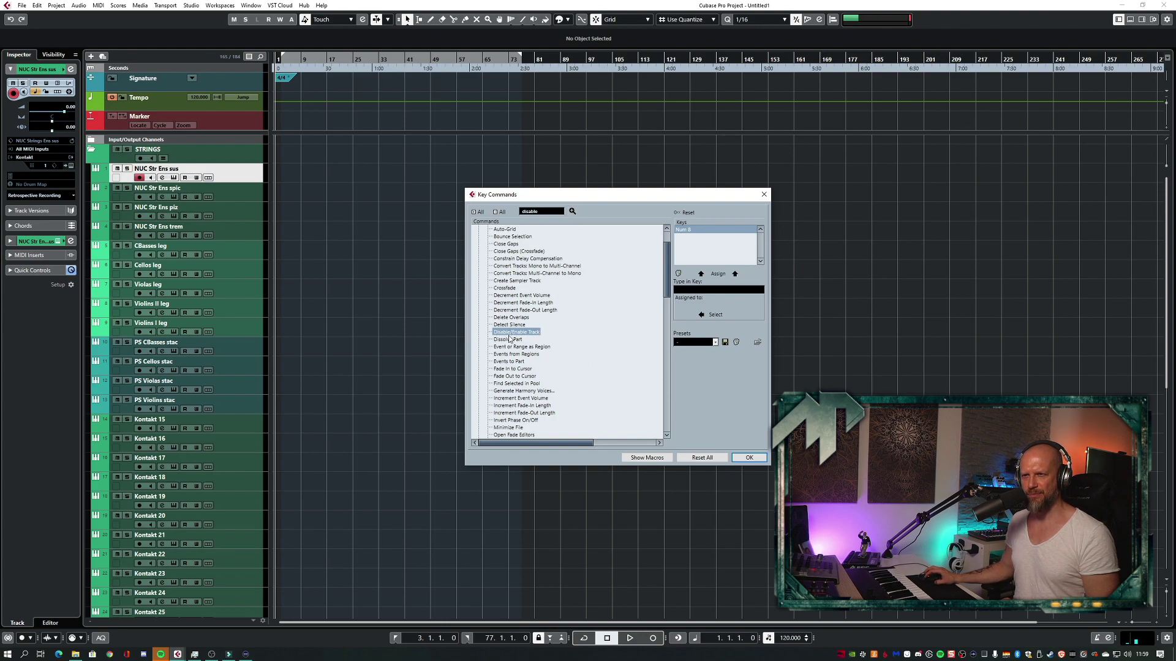
{"action": "mouse_move", "coordinate": [556, 443]}
{"action": "left_mouse_down"}
{"action": "mouse_move", "coordinate": [597, 446]}
{"action": "mouse_move", "coordinate": [575, 444]}
{"action": "left_mouse_up"}
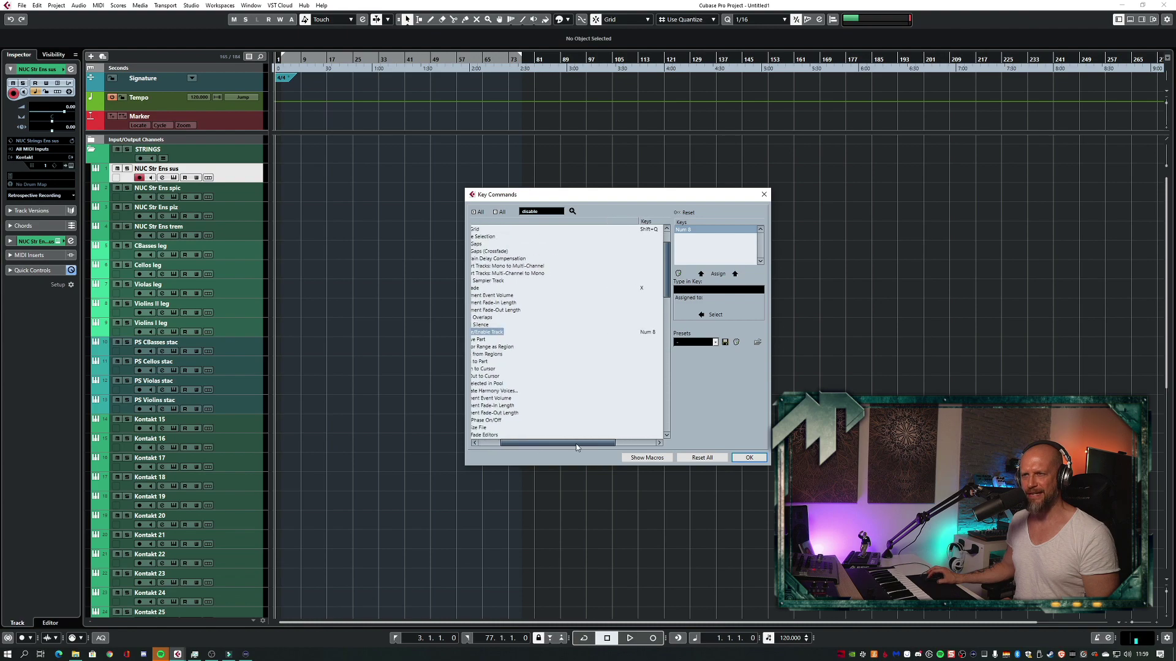
{"action": "left_click_drag", "start_coordinate": [771, 379], "coordinate": [802, 379]}
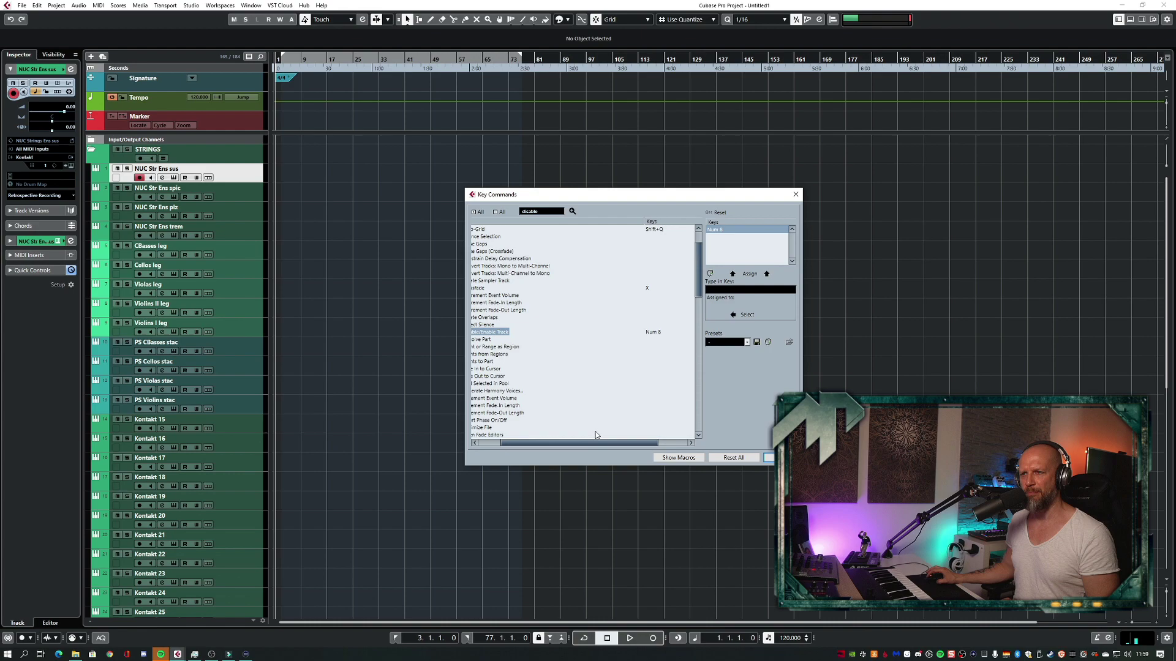
{"action": "left_click_drag", "start_coordinate": [597, 443], "coordinate": [560, 445]}
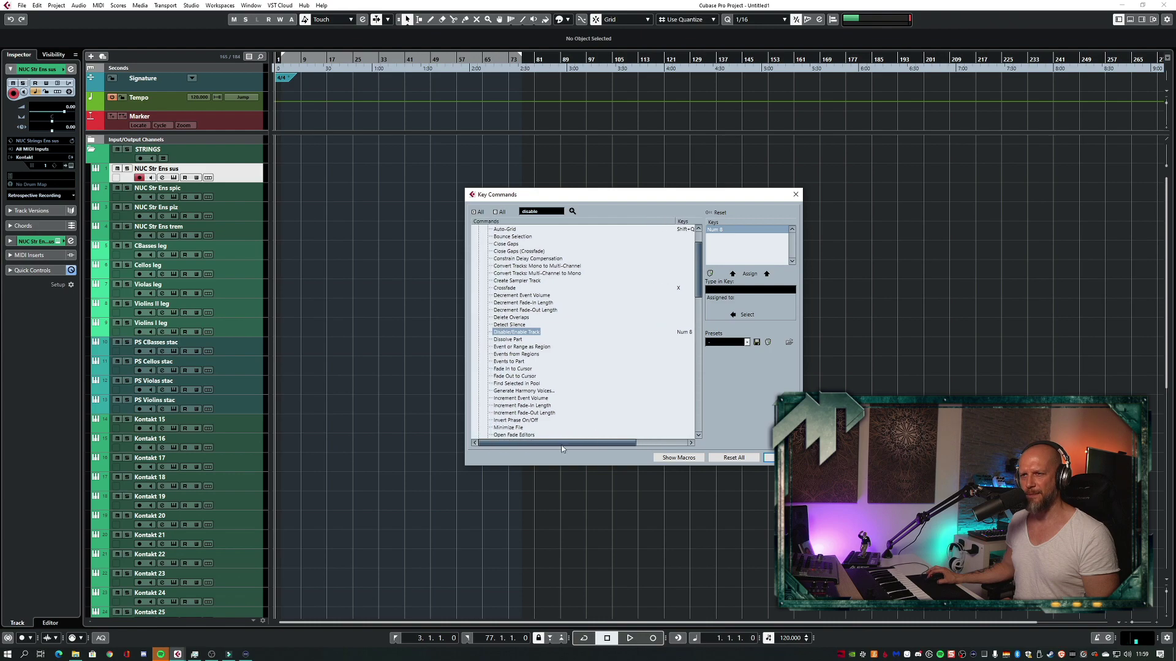
{"action": "left_click", "coordinate": [768, 457]}
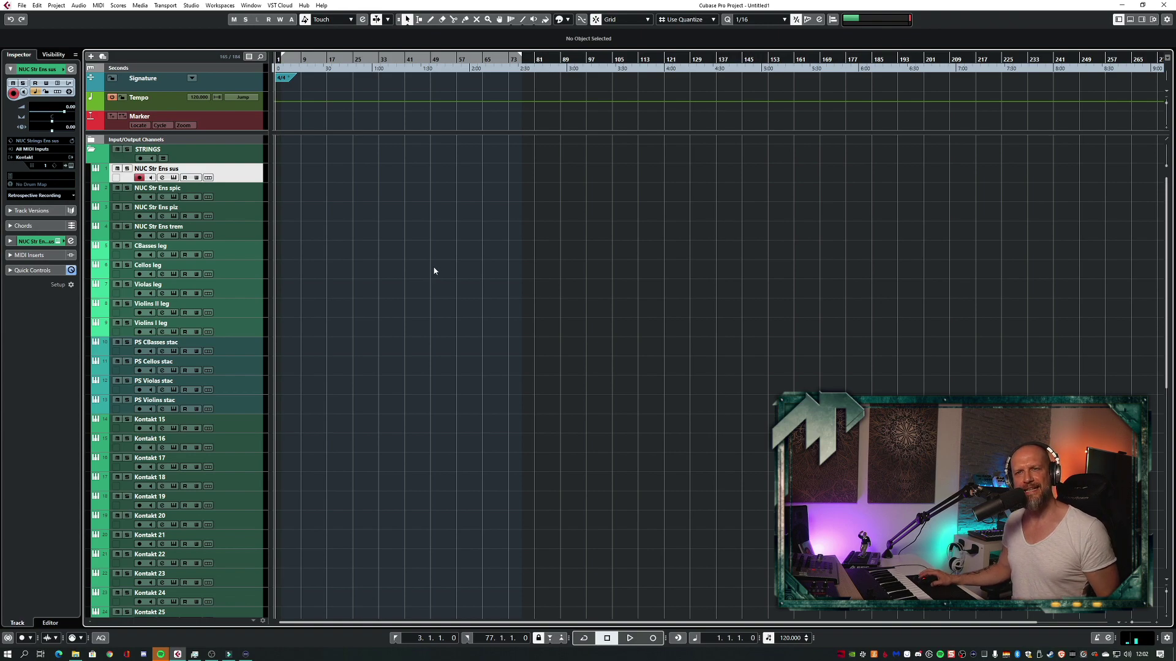
Select every track in the STRINGS folder and disable them.
{"action": "scroll", "coordinate": [333, 239], "scroll_direction": "down", "scroll_amount": 5}
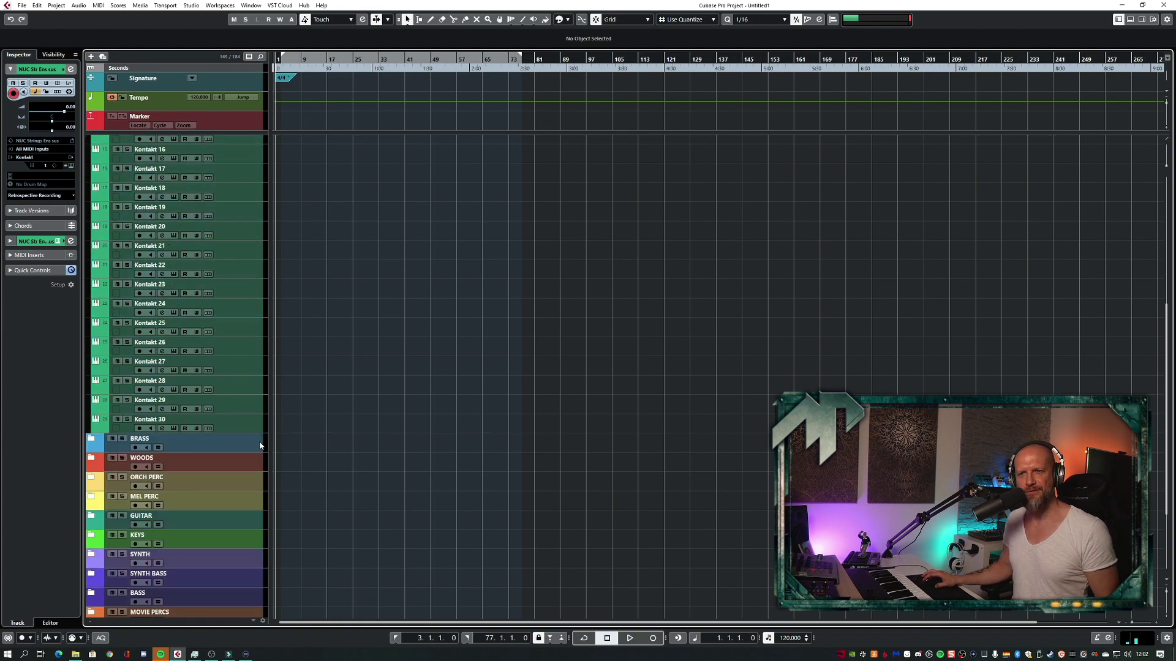
{"action": "left_click", "coordinate": [254, 423], "text": "shift"}
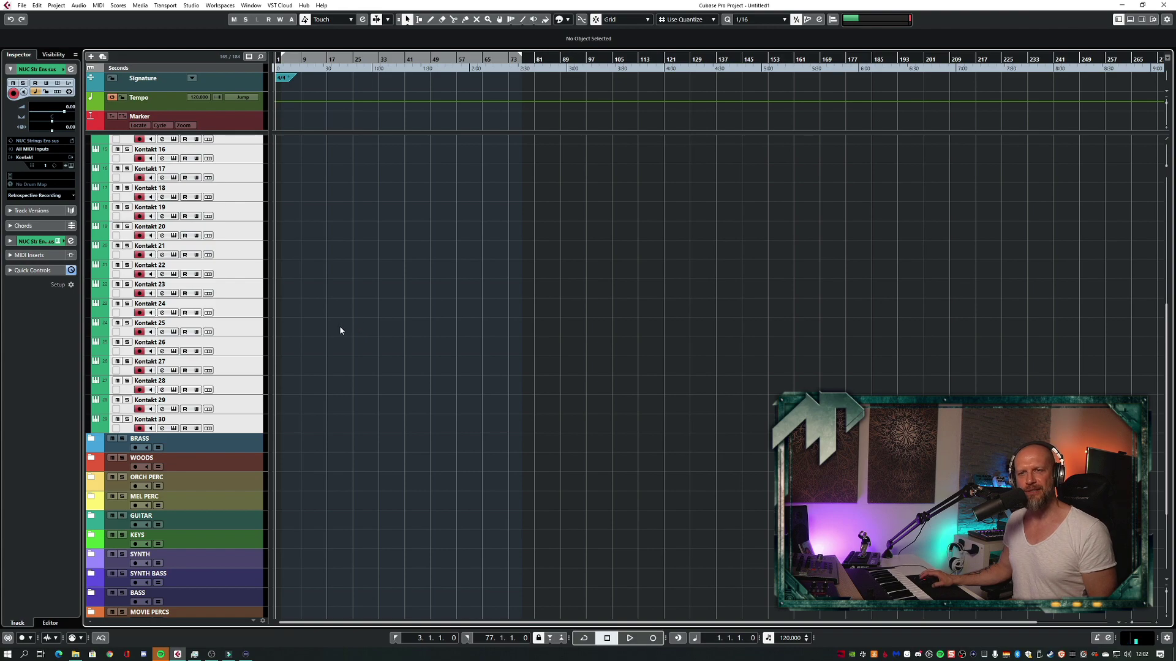
{"action": "scroll", "coordinate": [345, 322], "scroll_direction": "up", "scroll_amount": 5}
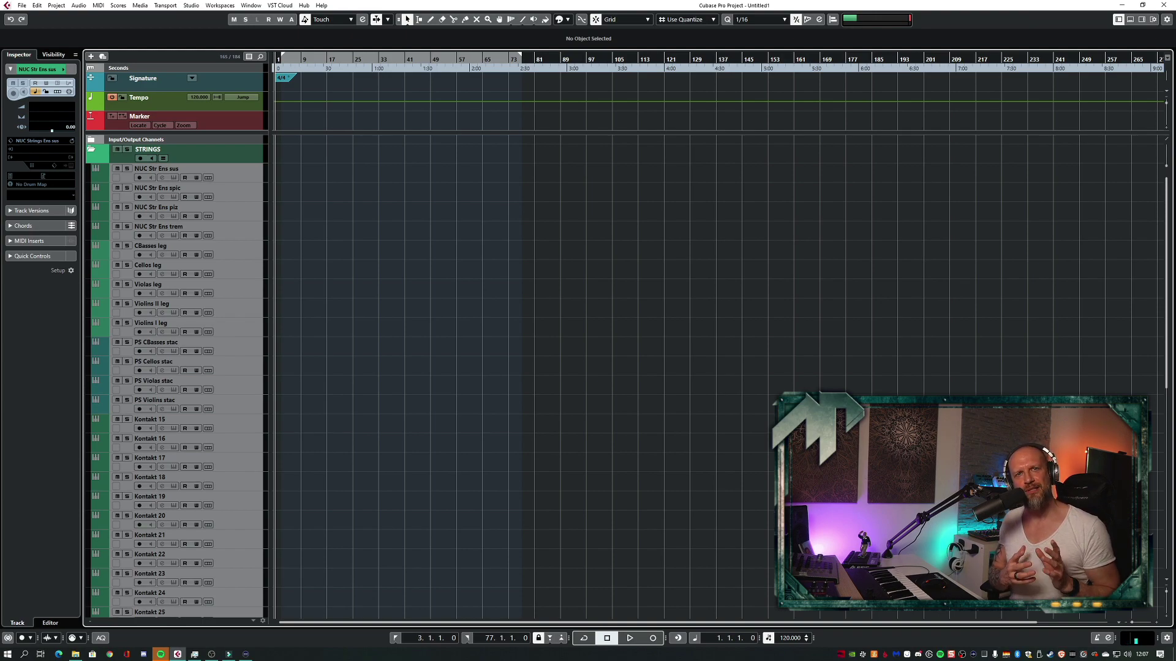
{"action": "key", "text": "Up"}
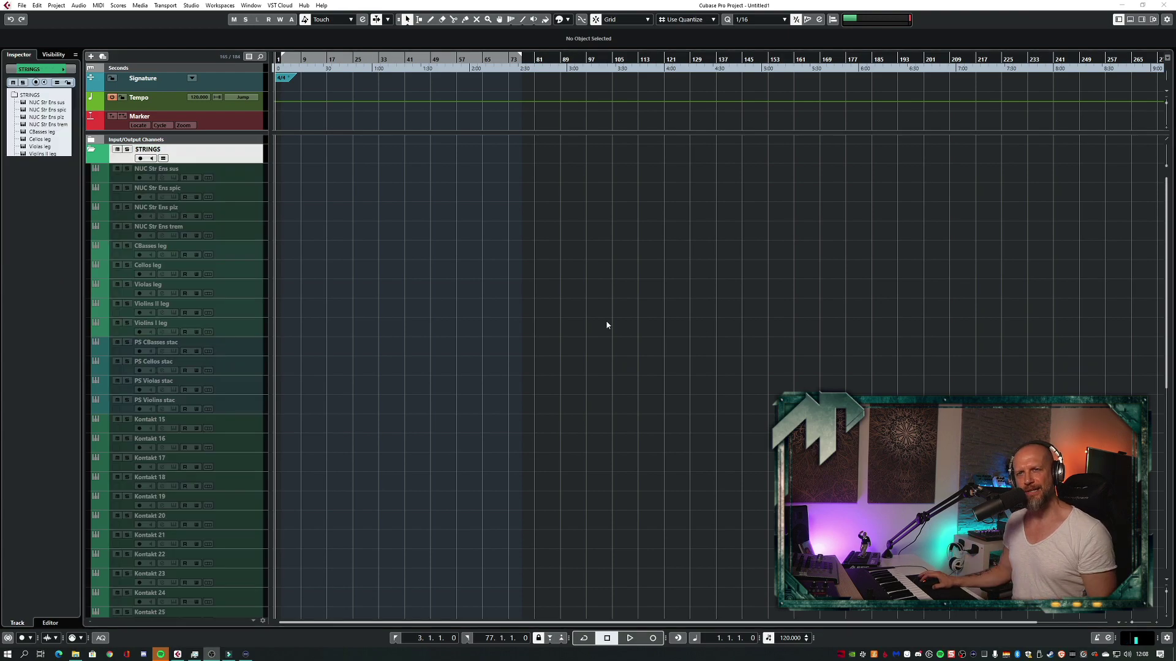
Expand the BRASS, WOODS and ORCH PERC folders and shrink all track rows to minimum height.
{"action": "scroll", "coordinate": [606, 325], "scroll_direction": "down", "scroll_amount": 10}
{"action": "left_click", "coordinate": [92, 314]}
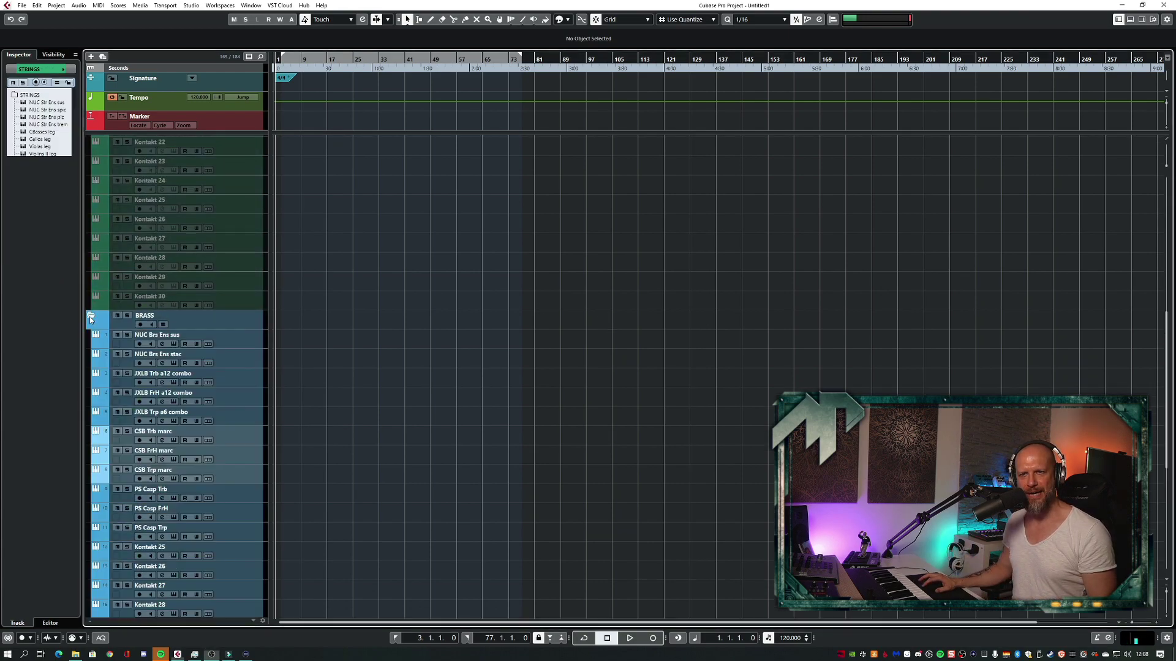
{"action": "scroll", "coordinate": [391, 350], "scroll_direction": "down", "scroll_amount": 5}
{"action": "left_click", "coordinate": [91, 354]}
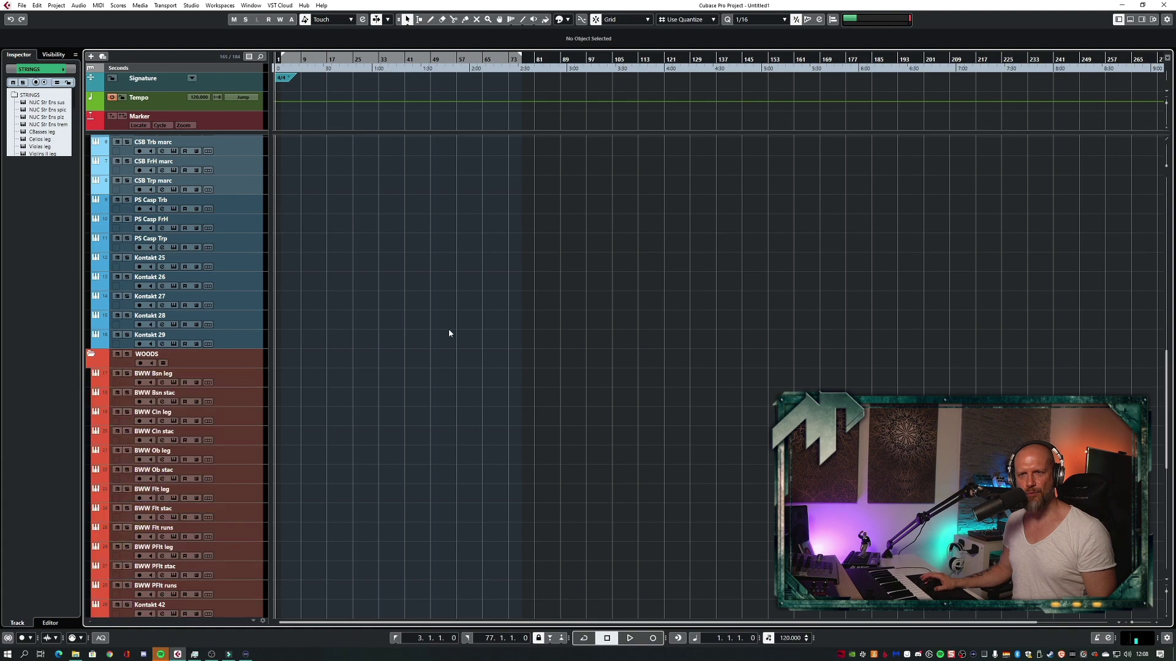
{"action": "scroll", "coordinate": [448, 331], "scroll_direction": "down", "scroll_amount": 5}
{"action": "left_click", "coordinate": [91, 376]}
{"action": "scroll", "coordinate": [423, 329], "scroll_direction": "down", "scroll_amount": 5}
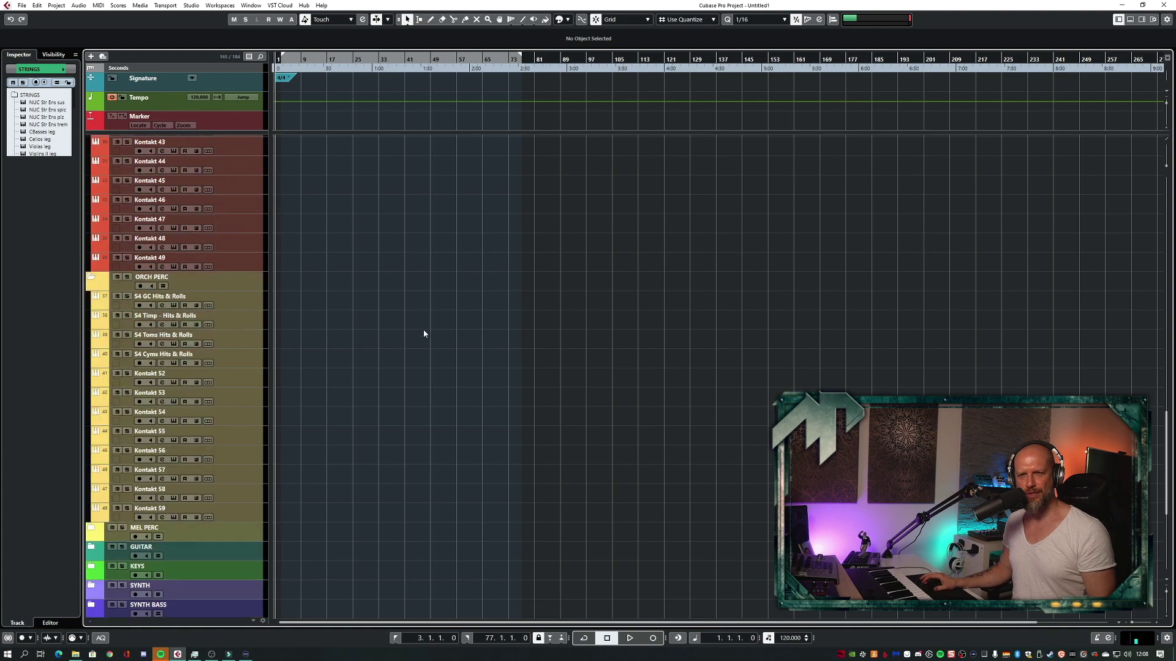
{"action": "key", "text": "shift+g"}
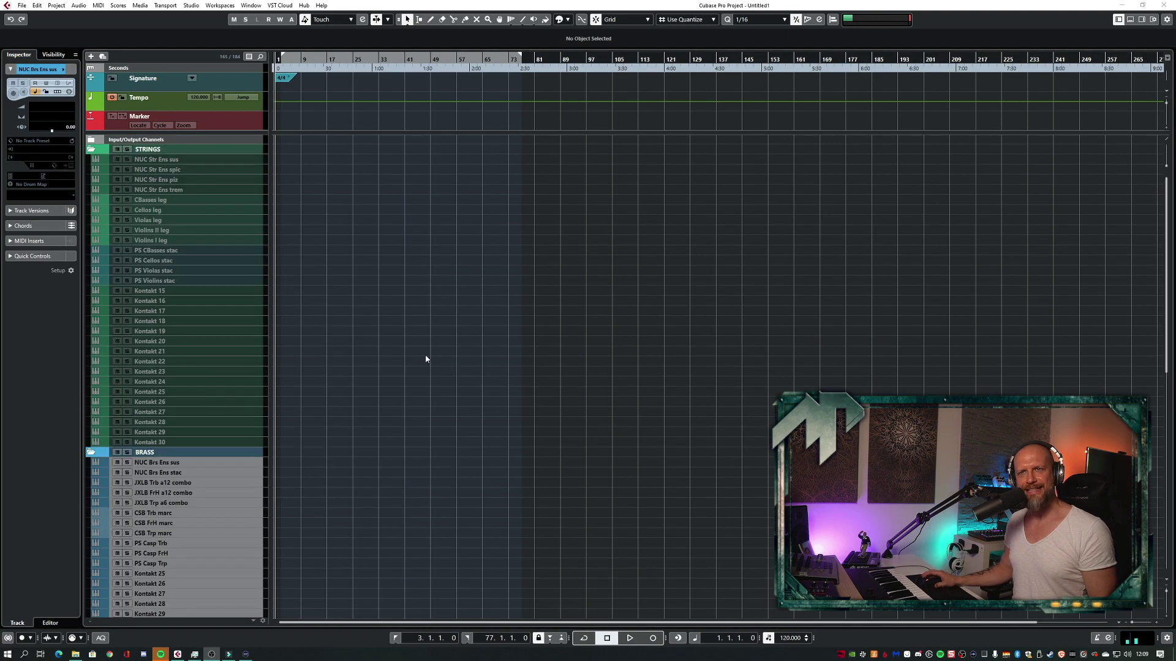
{"action": "scroll", "coordinate": [369, 347], "scroll_direction": "down", "scroll_amount": 5}
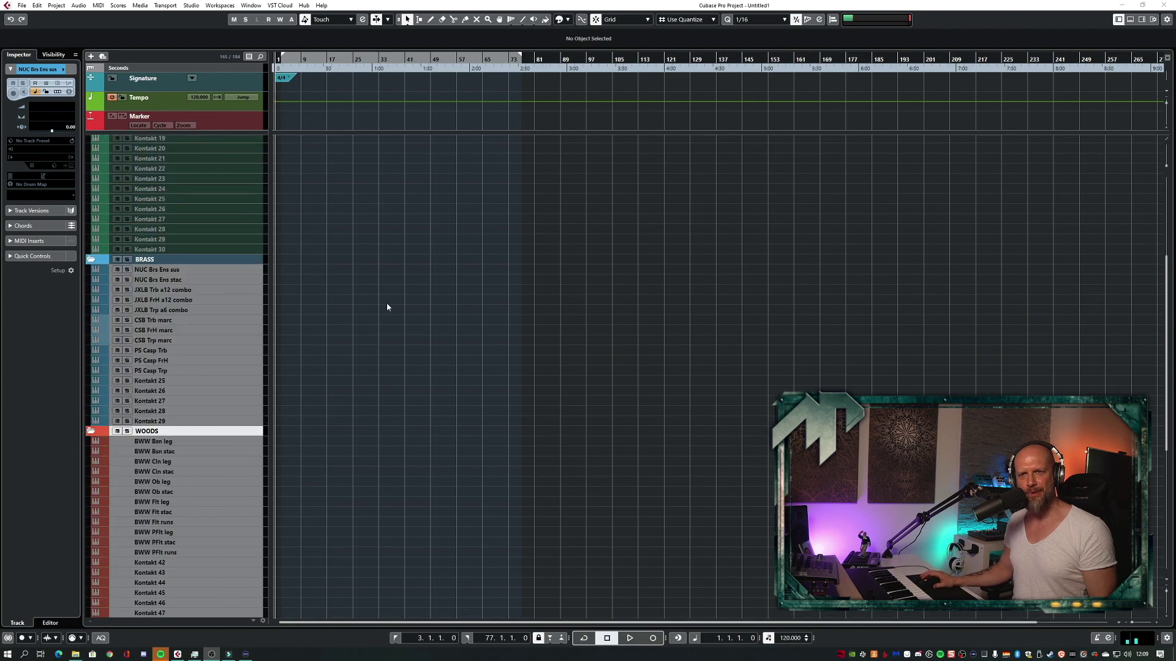
{"action": "scroll", "coordinate": [196, 267], "scroll_direction": "down", "scroll_amount": 5}
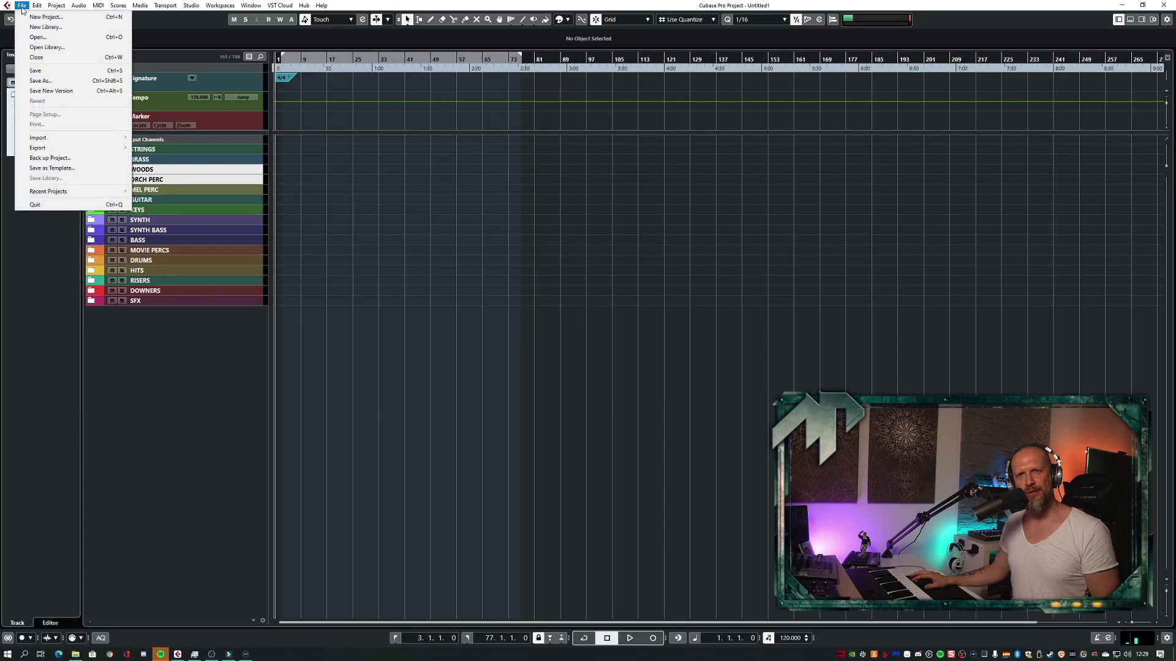
Open the Save as Template window to store the project as a template.
{"action": "left_click", "coordinate": [46, 169]}
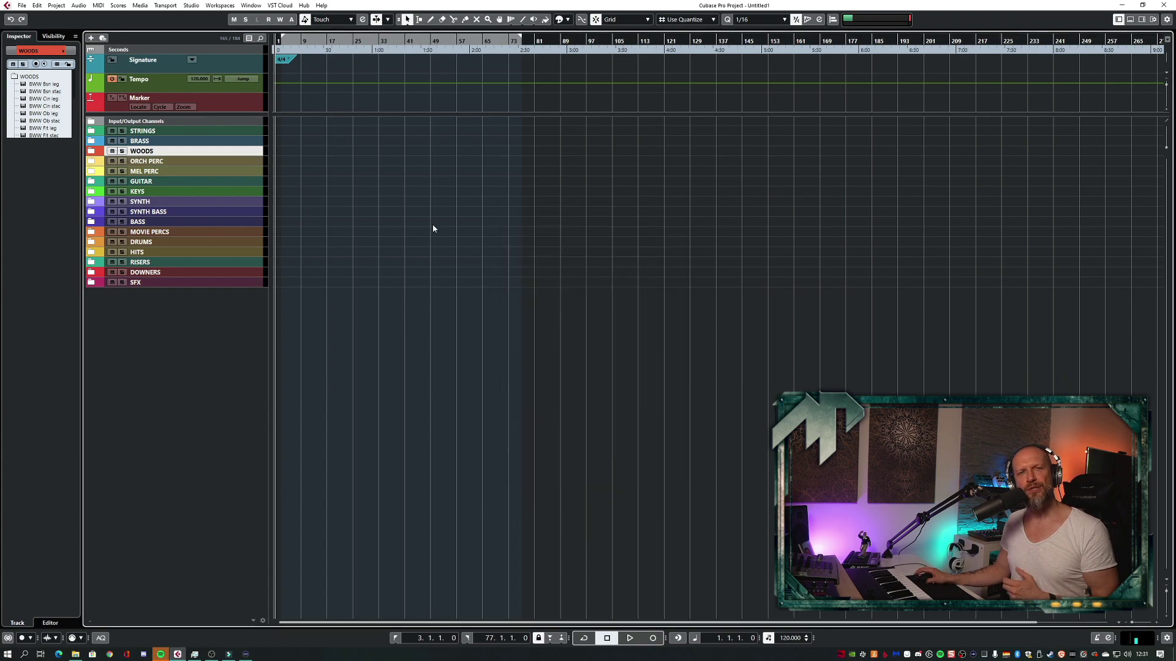
Start a new project from the File menu to list the templates, including AP ALL v03.
{"action": "left_click", "coordinate": [22, 6]}
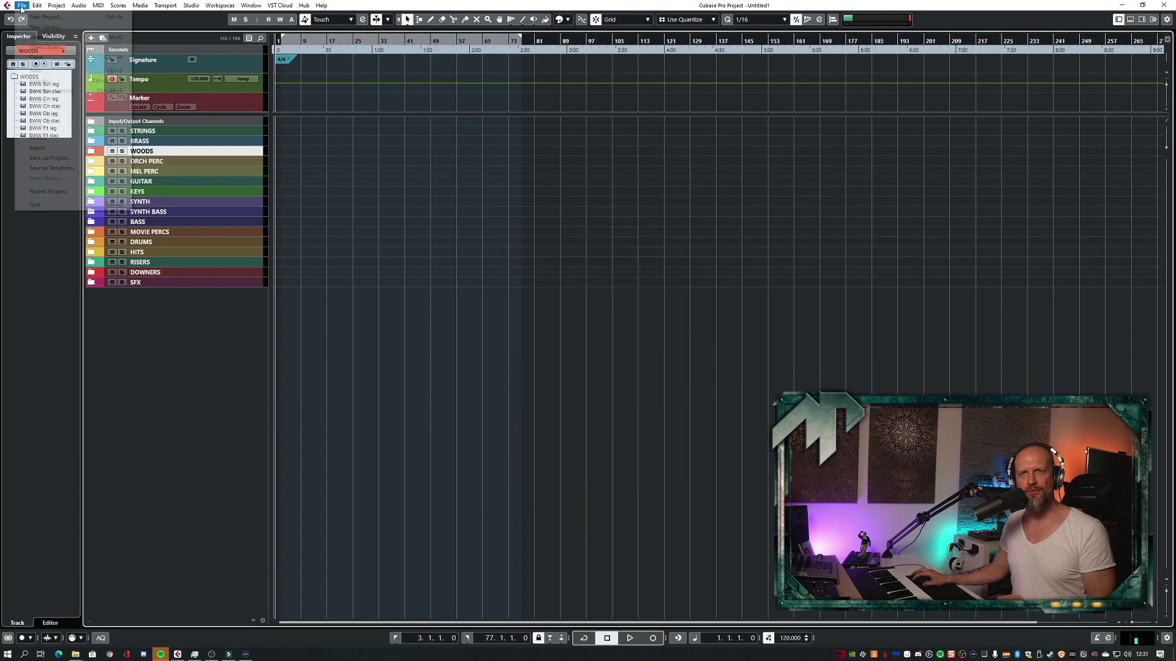
{"action": "left_click", "coordinate": [32, 23]}
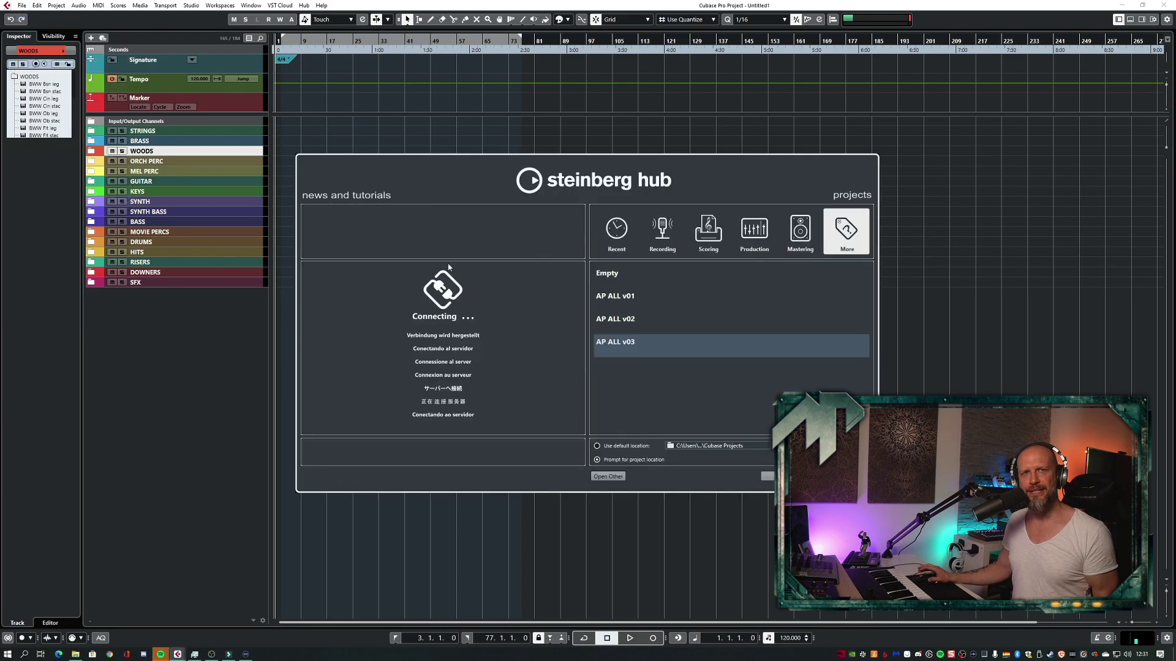